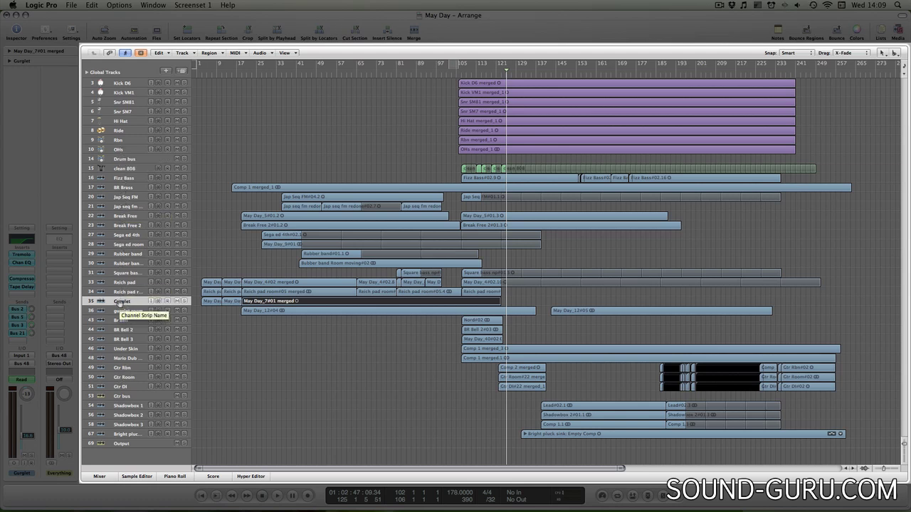
- Select the Reich pad, Under Skin and Gurglet tracks in turn
left_click(122, 282)
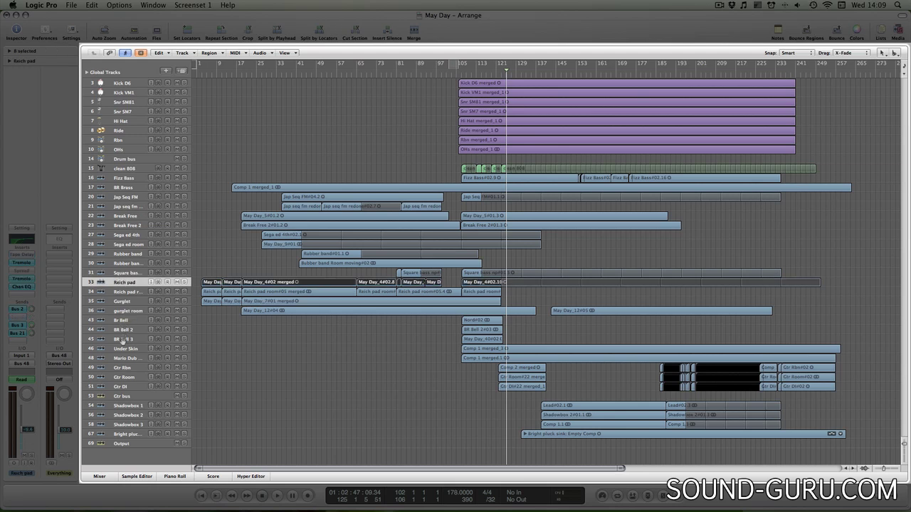
left_click(123, 350)
left_click(123, 302)
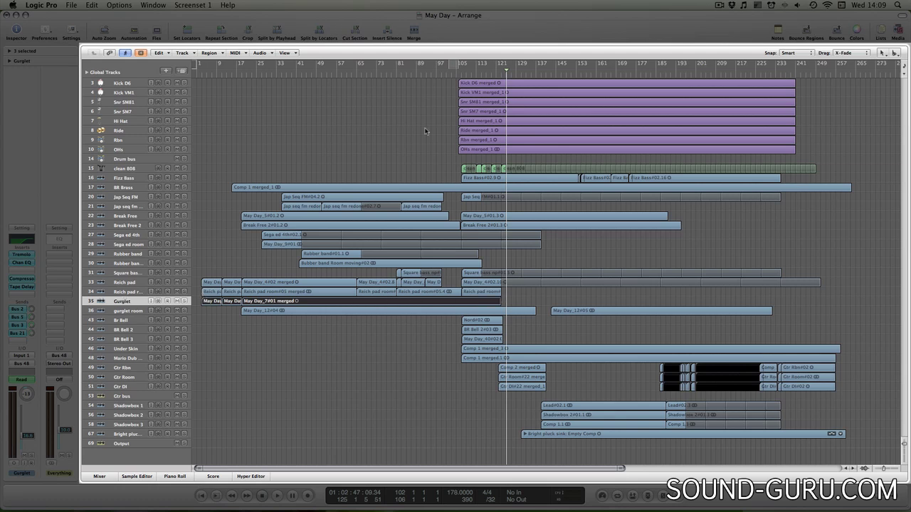
- Move the playhead back through bar 65 to bar 81
left_click(343, 77)
left_click(366, 73)
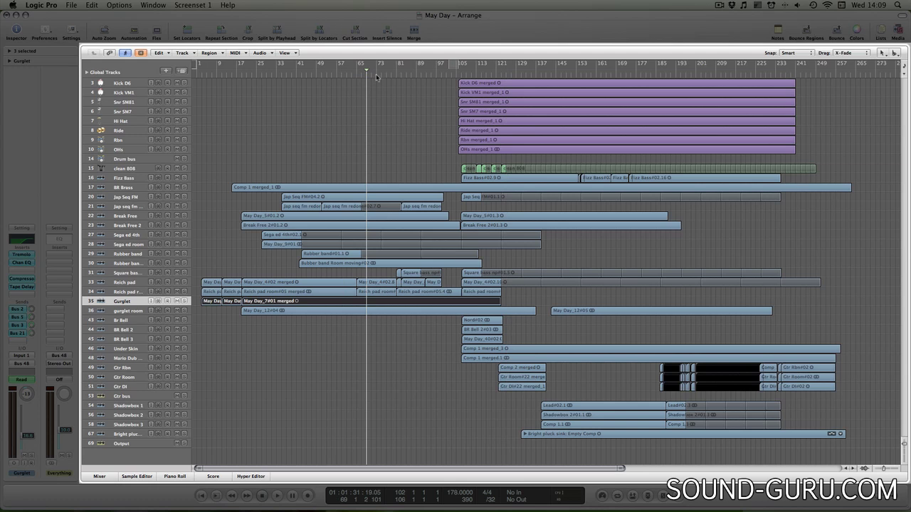
left_click(396, 74)
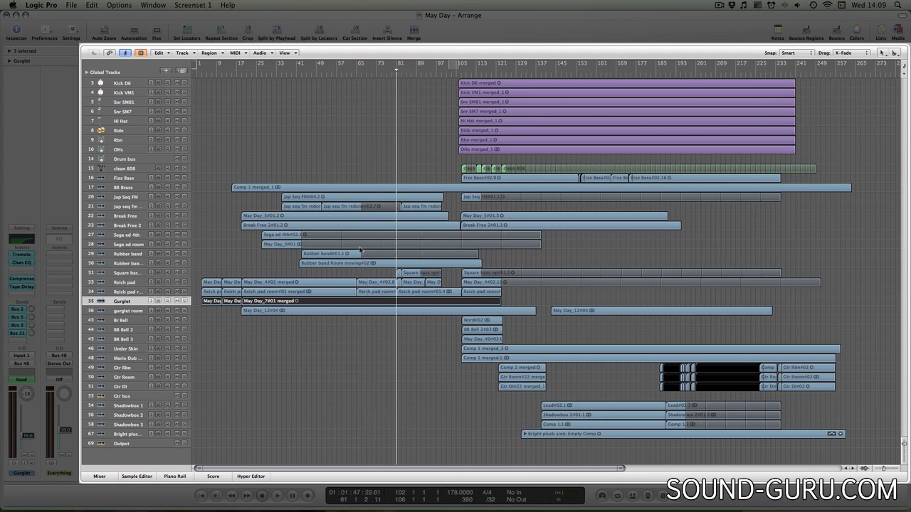
- Select the Reich pad room, Break Free 2 and May Day_7#01 merged regions to see their names
left_click(368, 294)
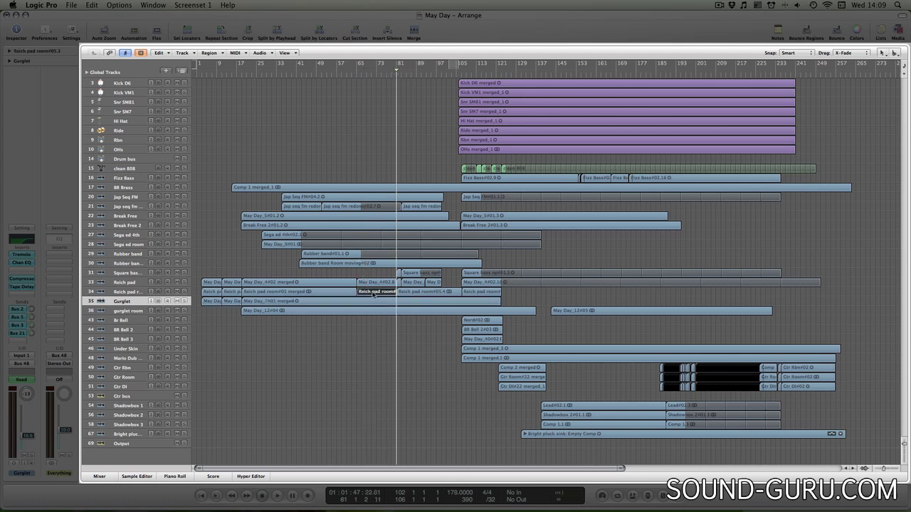
left_click(412, 293)
left_click(484, 282)
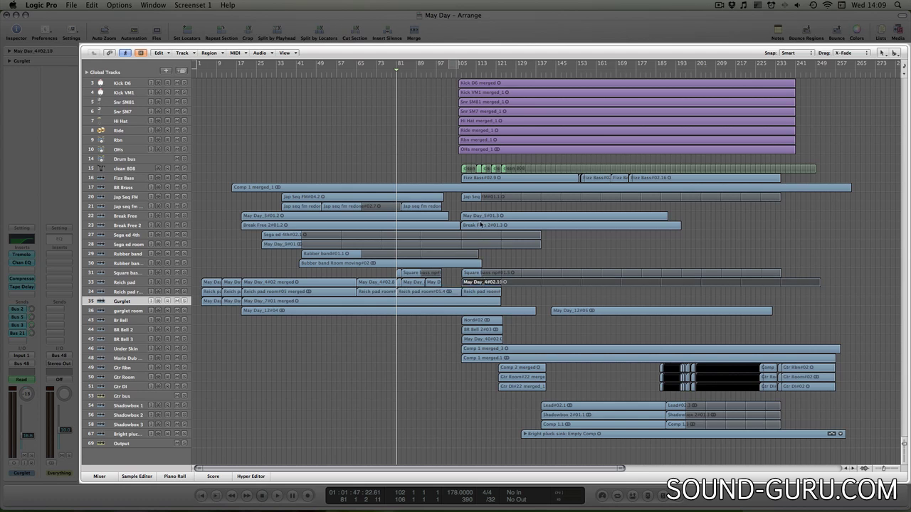
left_click(482, 226)
left_click(353, 226)
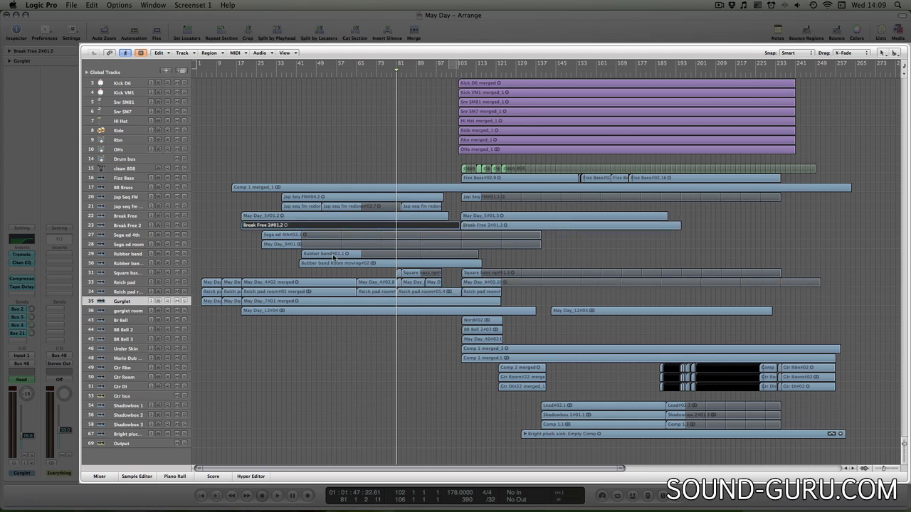
left_click(308, 302)
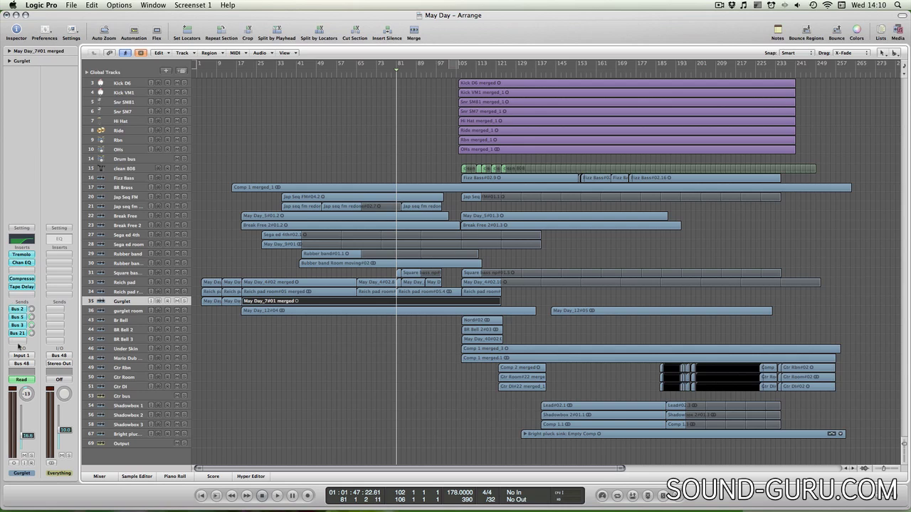
left_click(16, 30)
left_click(17, 30)
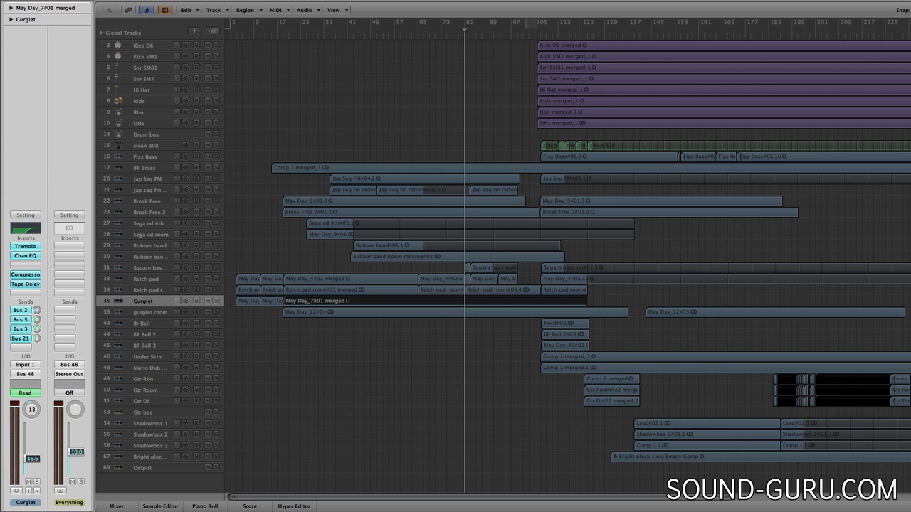
left_click(11, 8)
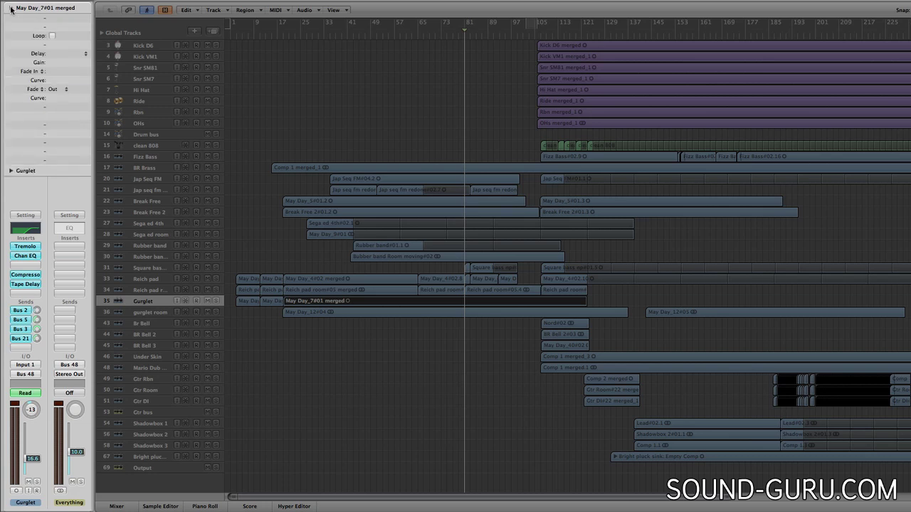
left_click(11, 8)
left_click(10, 7)
left_click(11, 8)
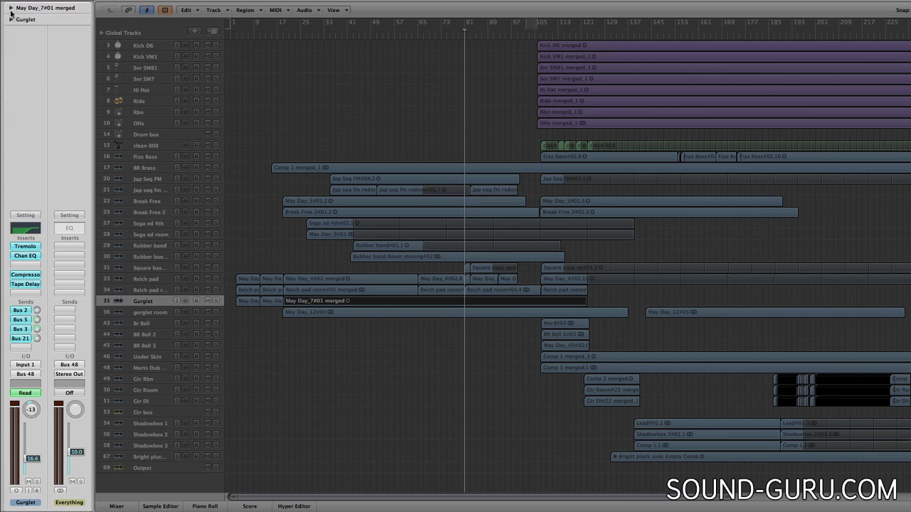
left_click(11, 20)
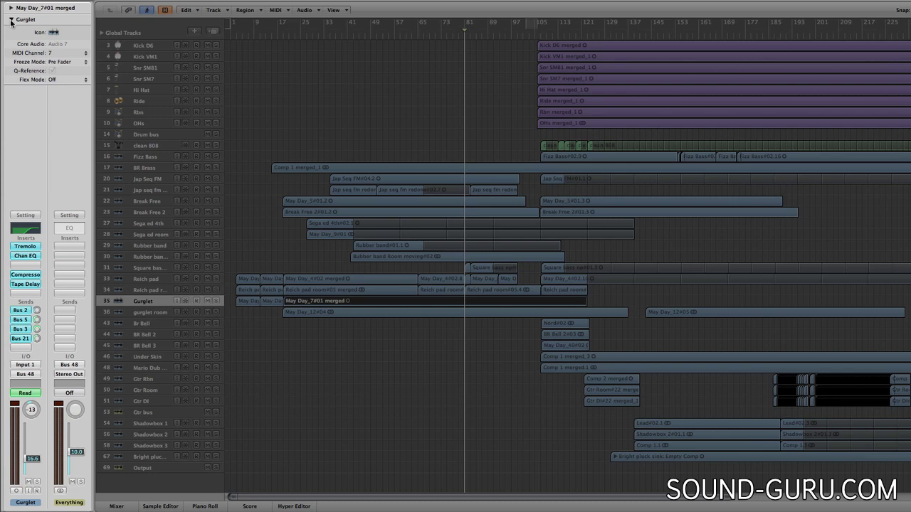
left_click(11, 20)
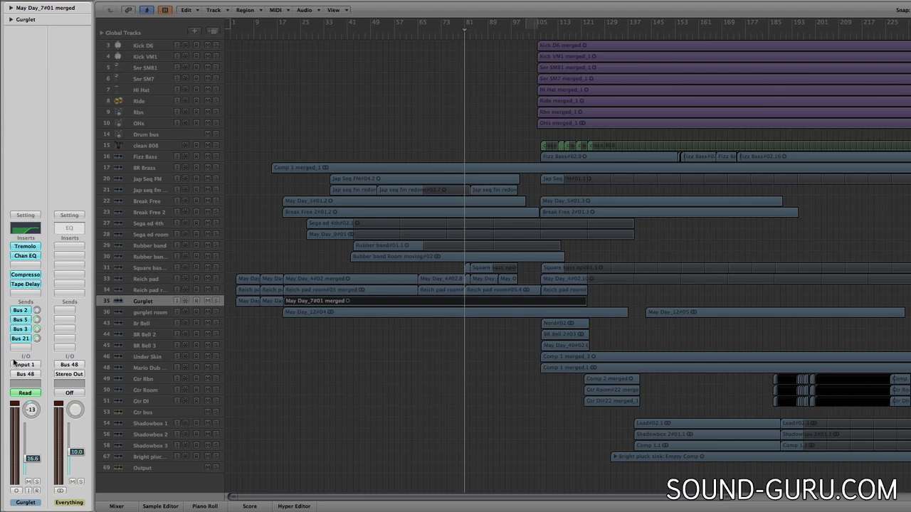
- Set Gurglet's volume to 16.0 and pan to -17, then open and close its Tremolo plugin
mouse_move(20, 476)
left_mouse_down()
mouse_move(20, 487)
mouse_move(20, 438)
mouse_move(20, 475)
left_mouse_up()
mouse_move(31, 407)
left_mouse_down()
mouse_move(30, 420)
mouse_move(30, 395)
mouse_move(31, 416)
left_mouse_up()
left_click(25, 247)
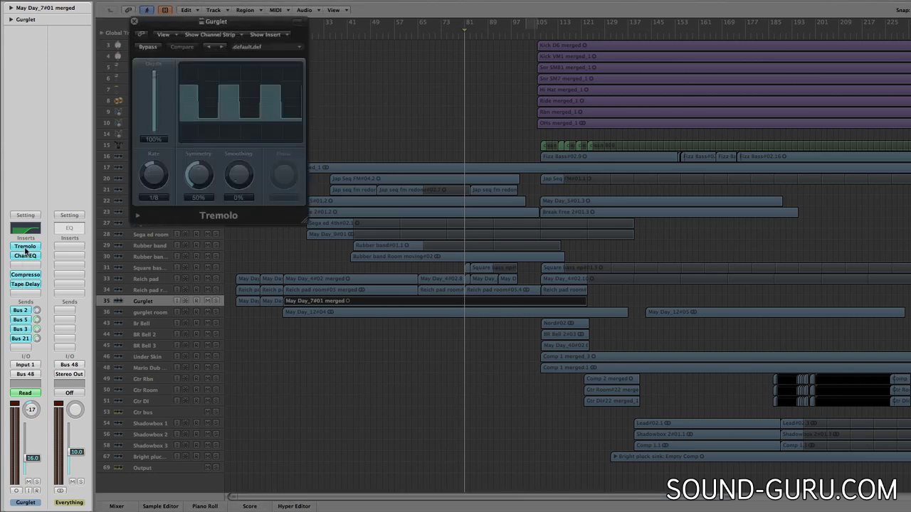
left_click(134, 22)
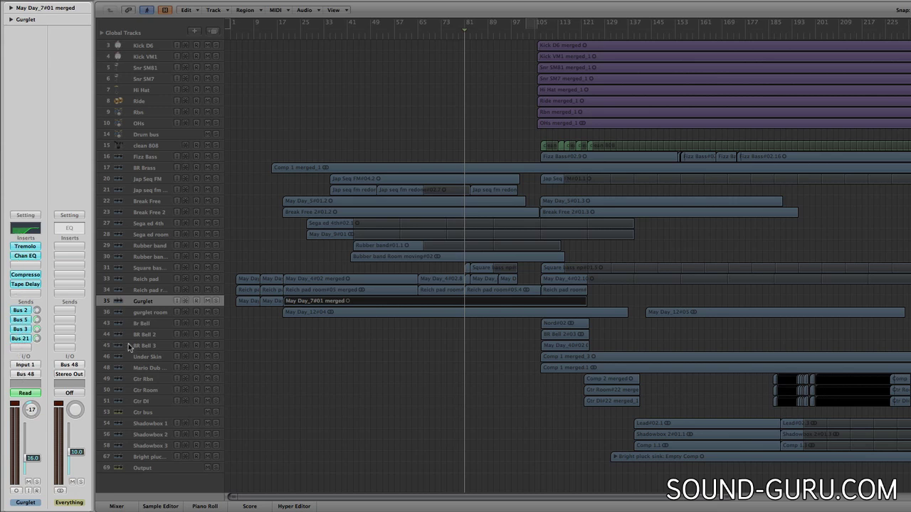
left_click(141, 278)
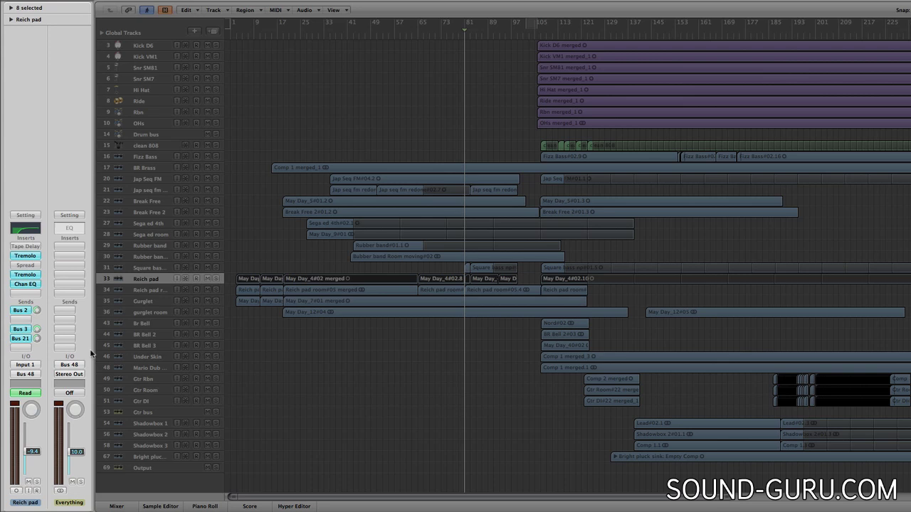
left_click(141, 301)
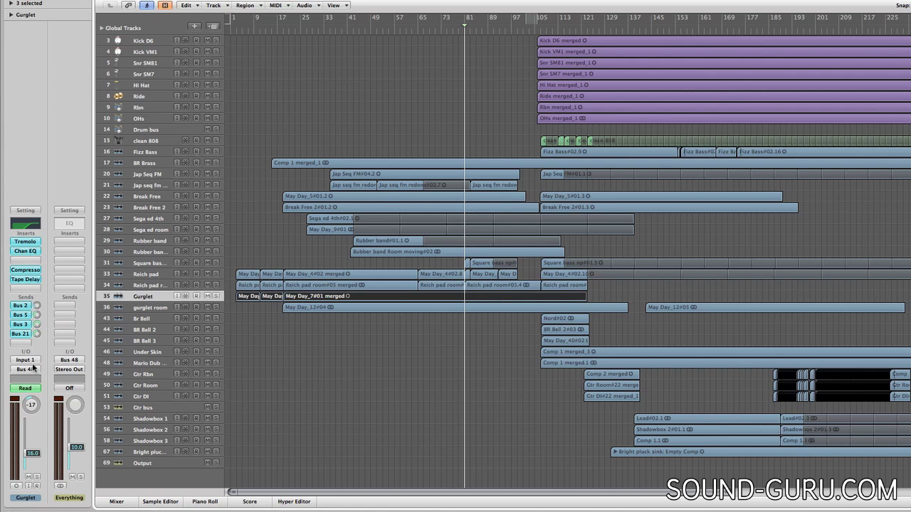
- Show the mixer below the arrangement and scroll across its channel strips from Kick D6 to Gurglet
left_click(115, 501)
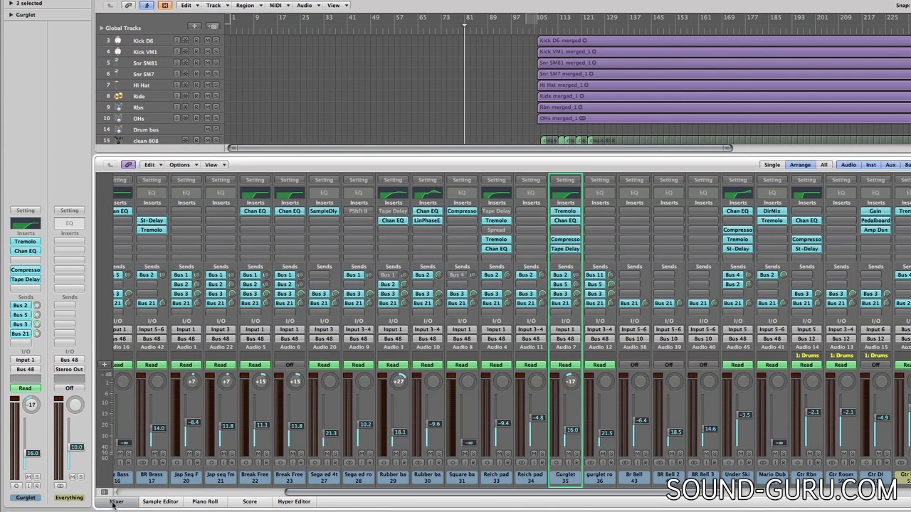
scroll(267, 384, "left", 10)
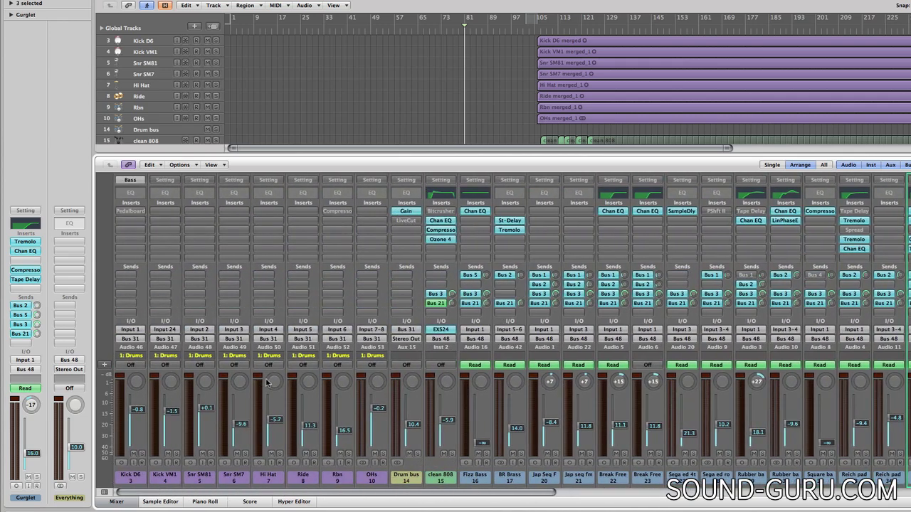
key("x")
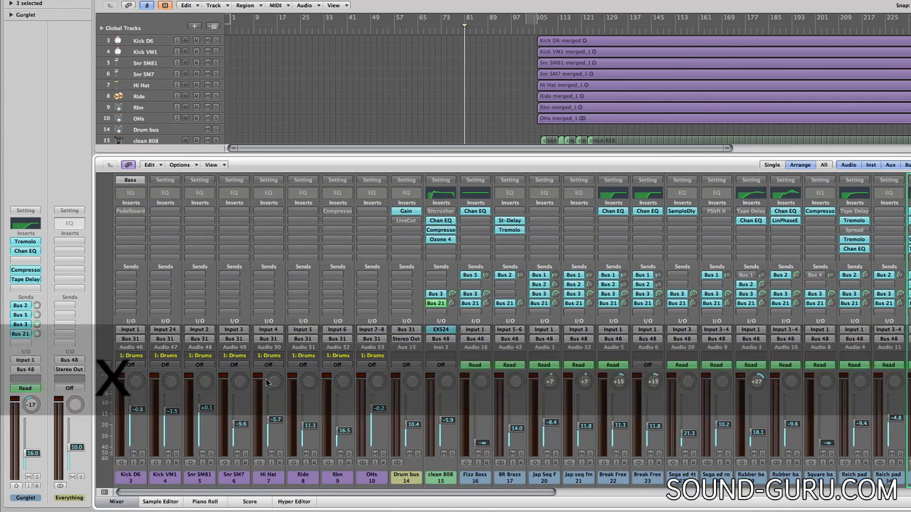
key("x")
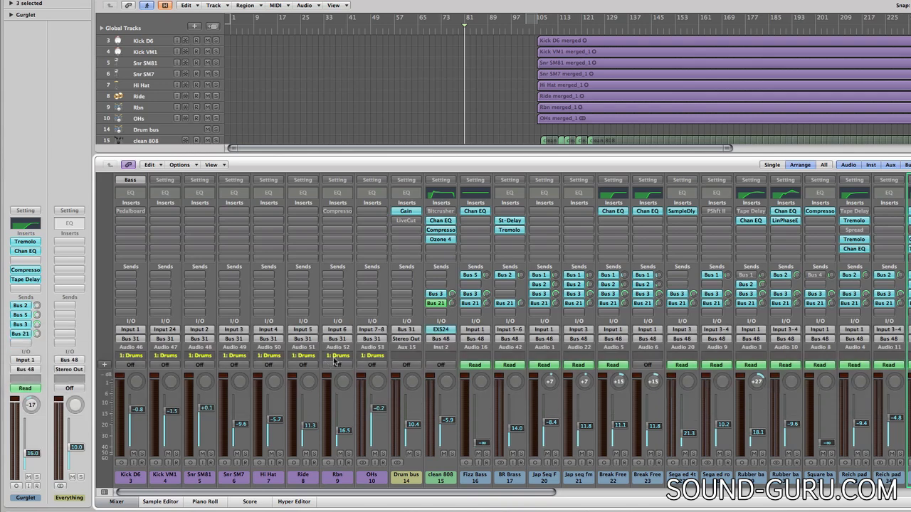
scroll(319, 352, "right", 4)
scroll(320, 353, "right", 12)
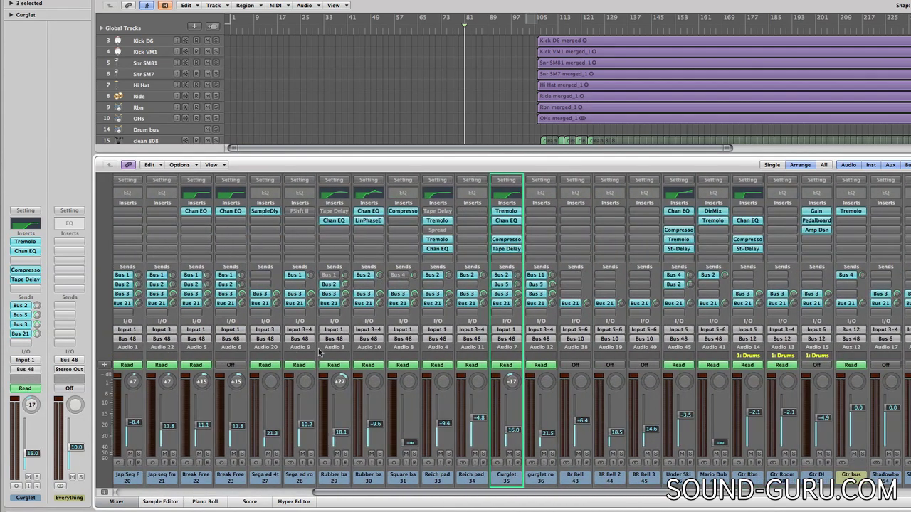
scroll(320, 352, "left", 16)
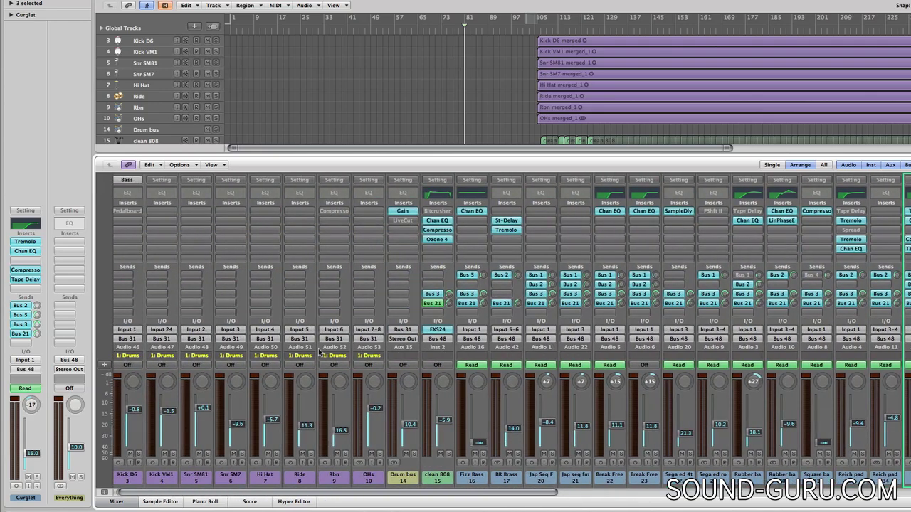
scroll(319, 352, "left", 1)
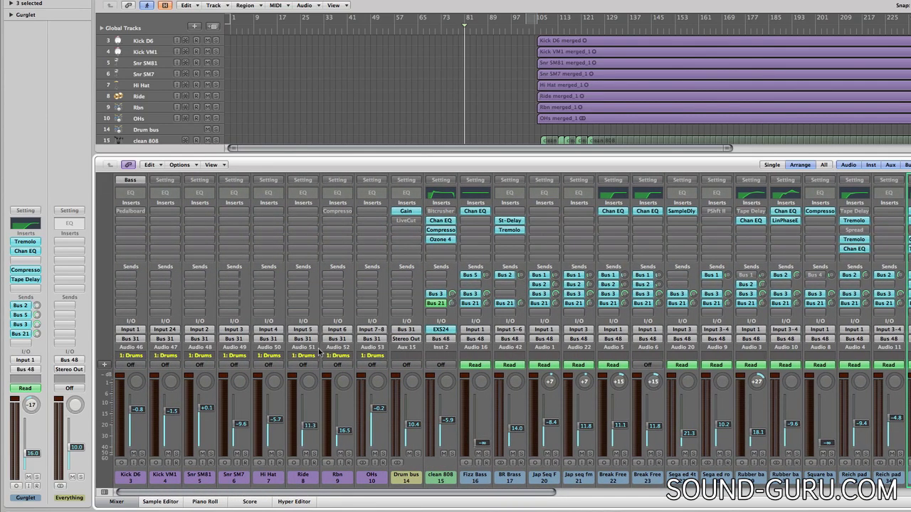
scroll(320, 353, "right", 9)
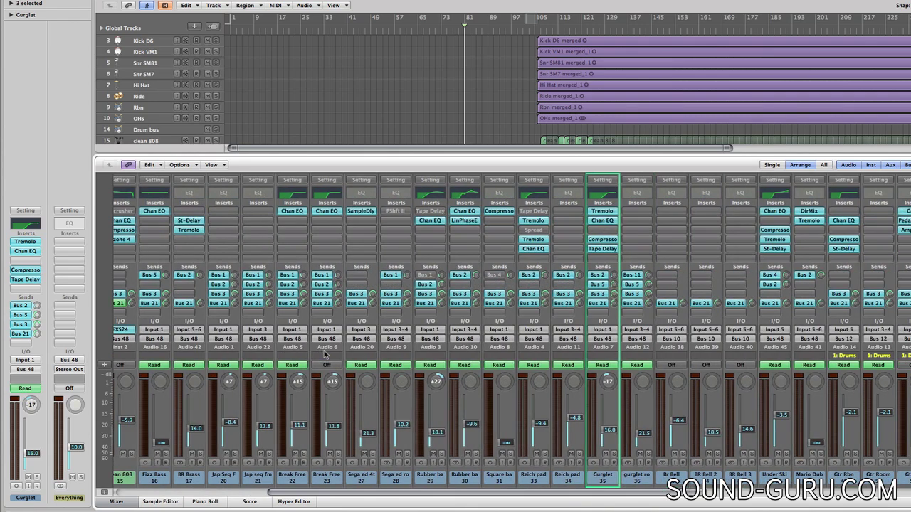
scroll(324, 354, "left", 4)
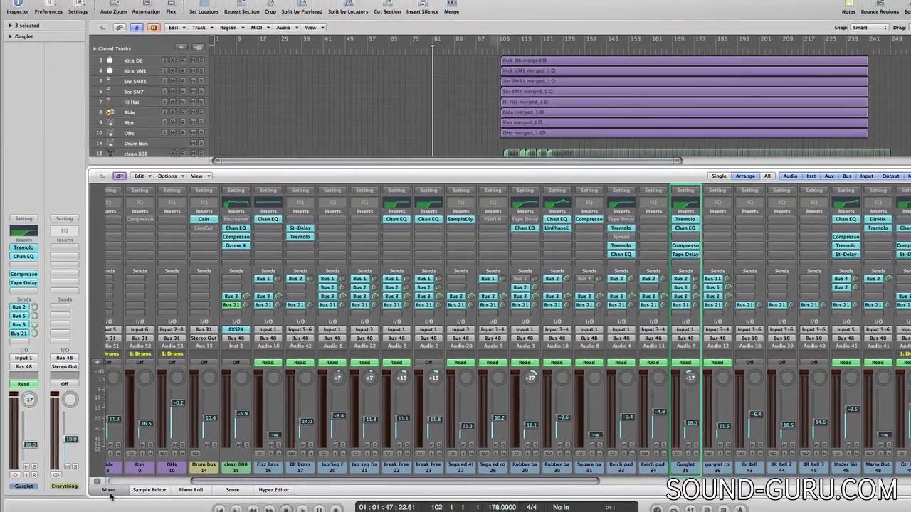
- Close the mixer pane, then open and close the full-screen Mixer window from the Window menu
left_click(108, 490)
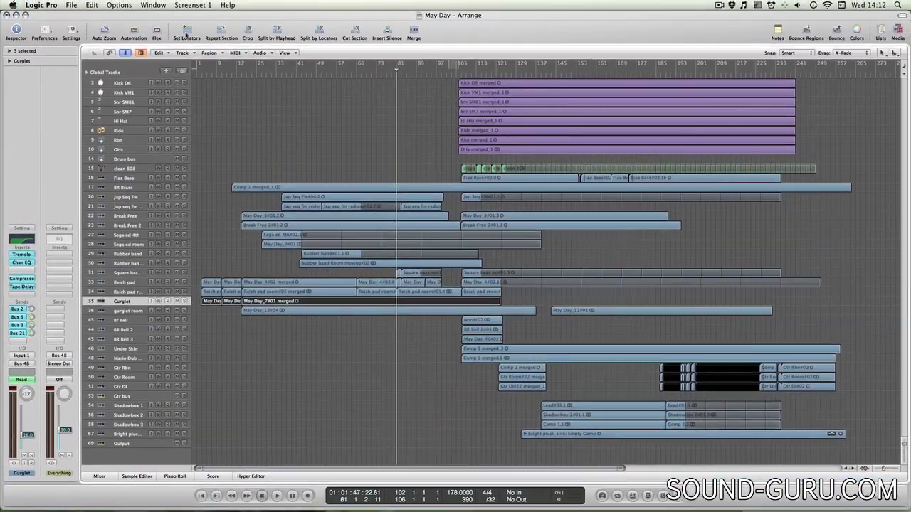
left_click(161, 5)
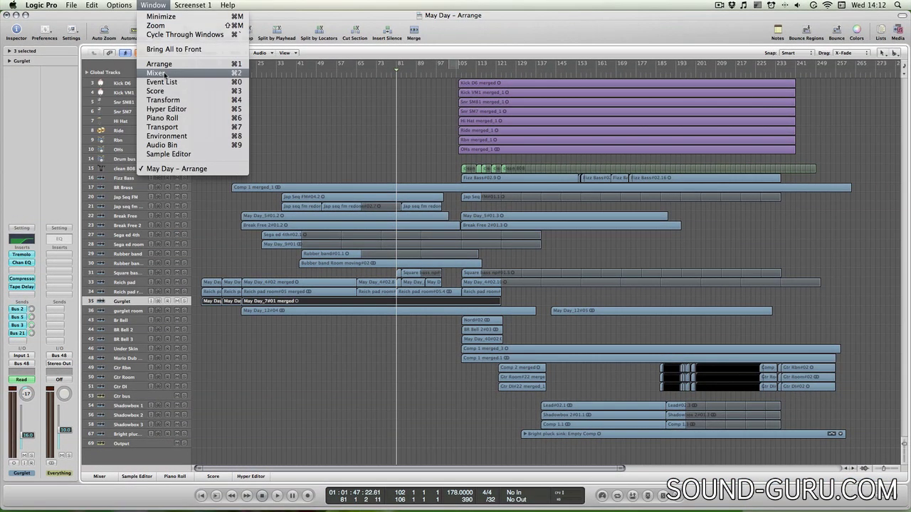
left_click(164, 74)
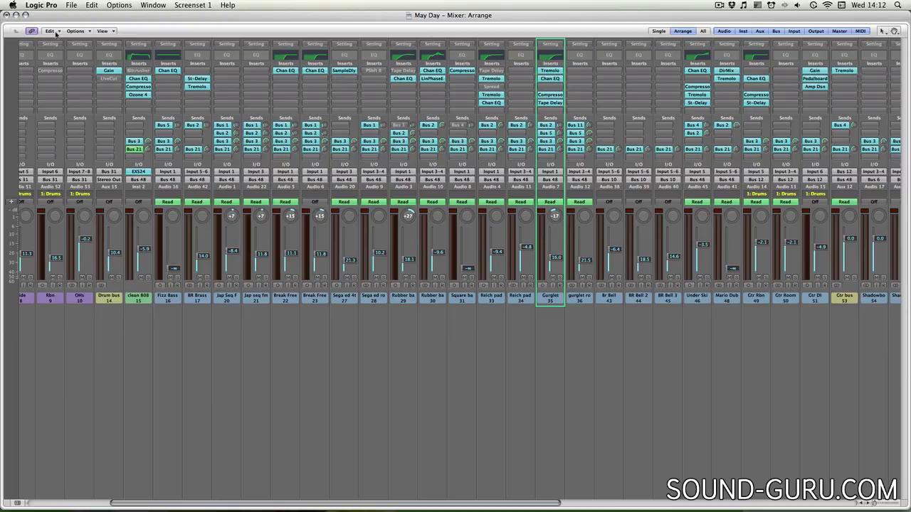
left_click(5, 15)
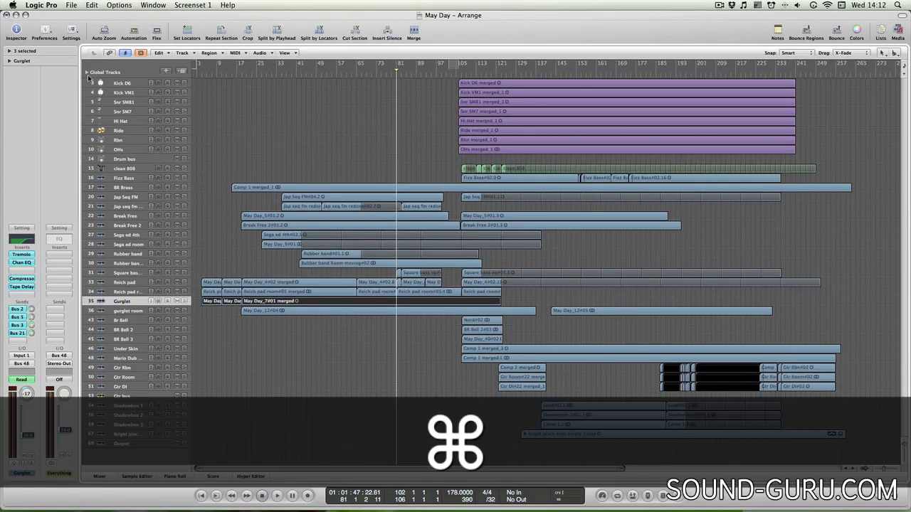
- Reopen the Mixer window with Cmd-2, close it, and bring up the Window menu again
key("super+2")
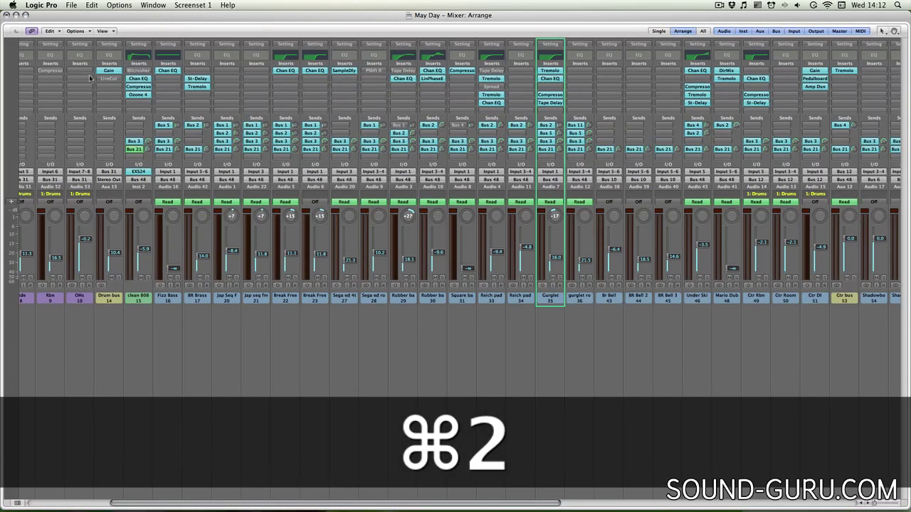
left_click(6, 15)
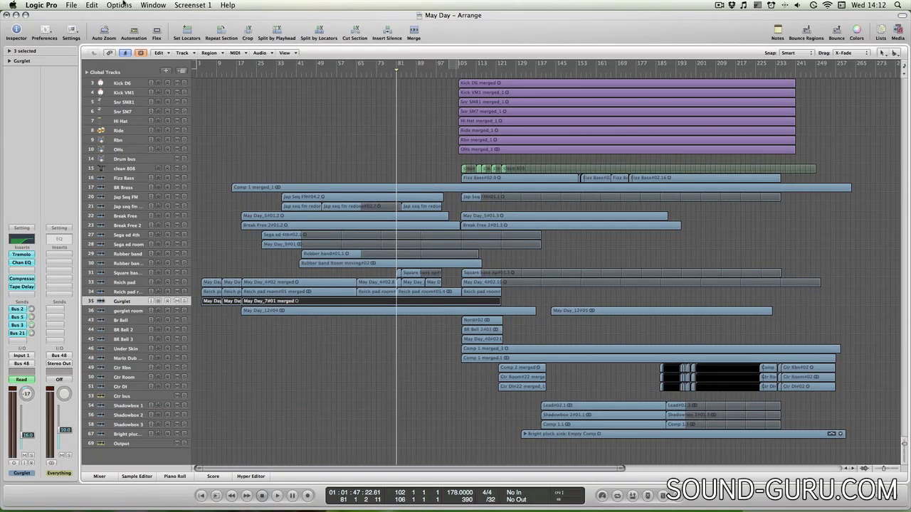
left_click(150, 5)
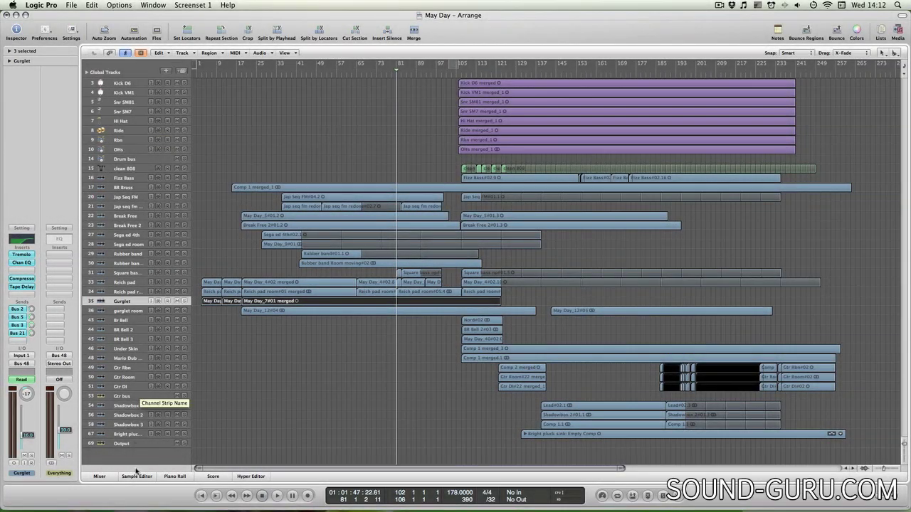
- Show the Gurglet 'May Day_7#01 merged' region in the Sample Editor and scroll through its waveform
left_click(135, 477)
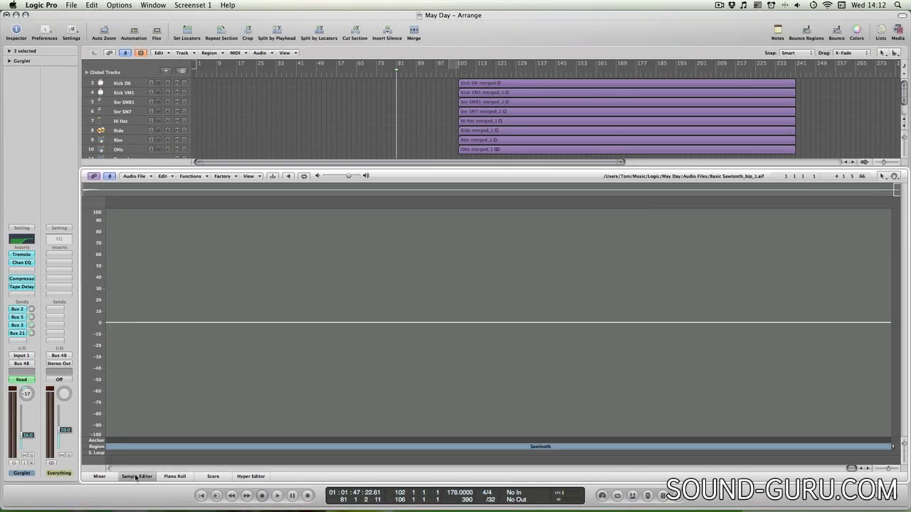
left_click(136, 476)
scroll(248, 354, "right", 3)
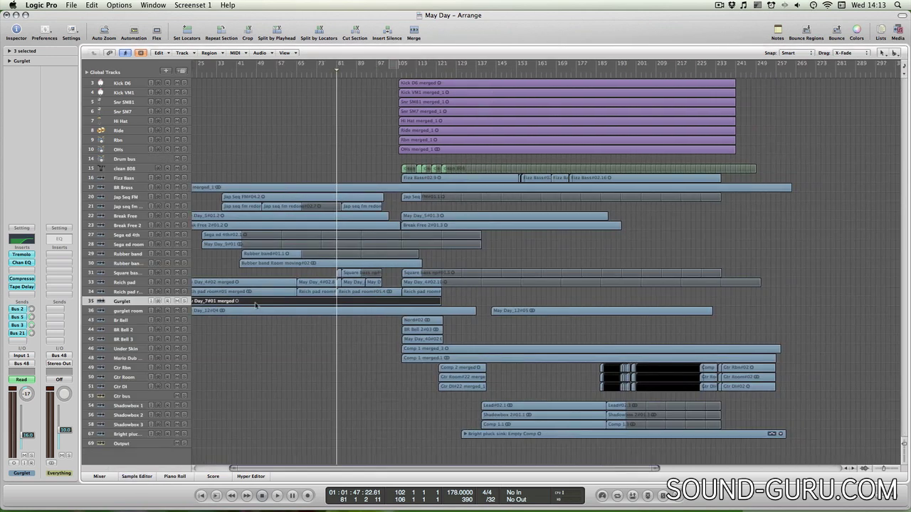
double_click(254, 304)
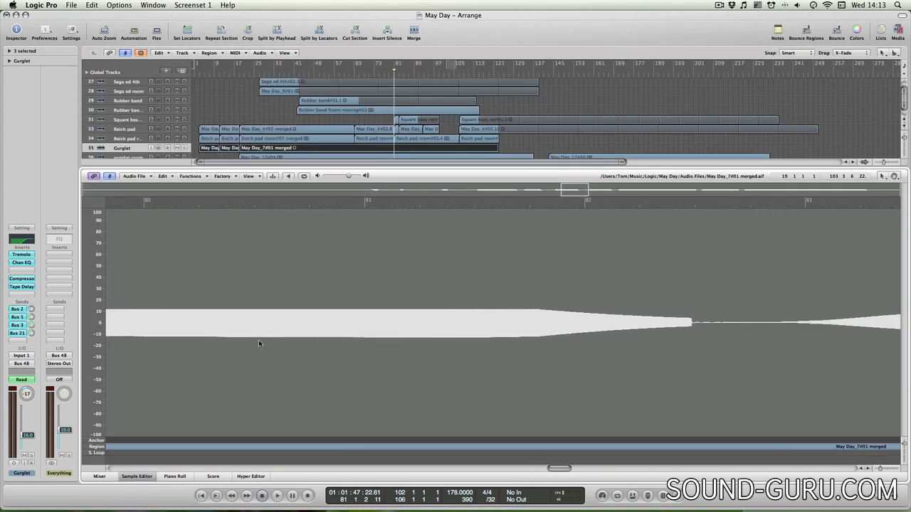
scroll(258, 342, "right", 10)
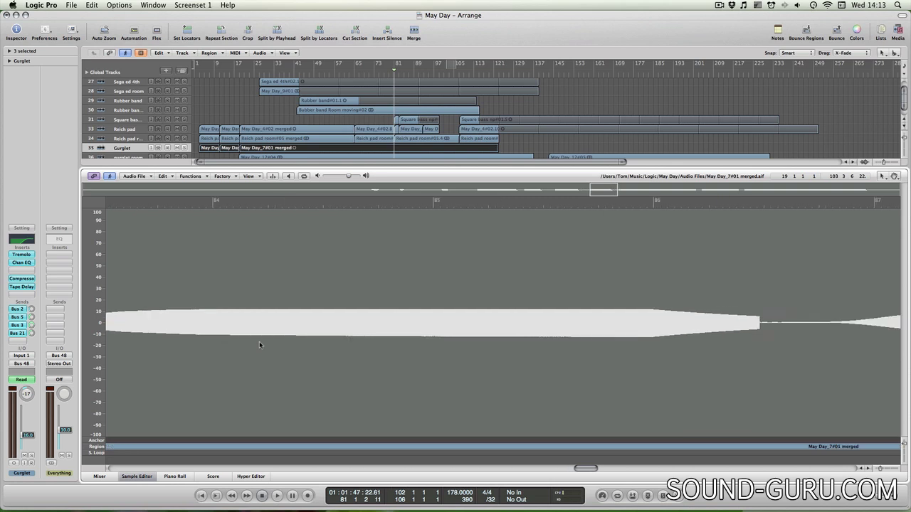
scroll(259, 345, "right", 3)
scroll(259, 345, "left", 5)
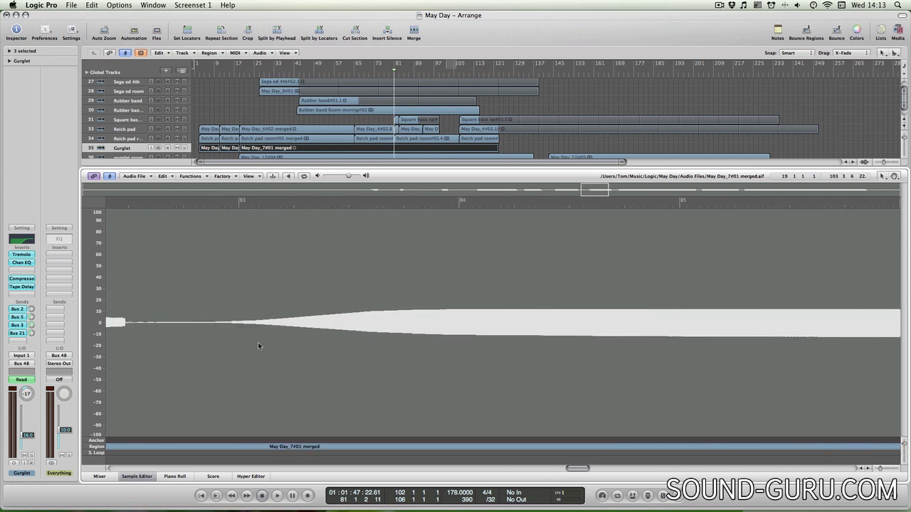
scroll(258, 346, "left", 2)
scroll(260, 343, "right", 8)
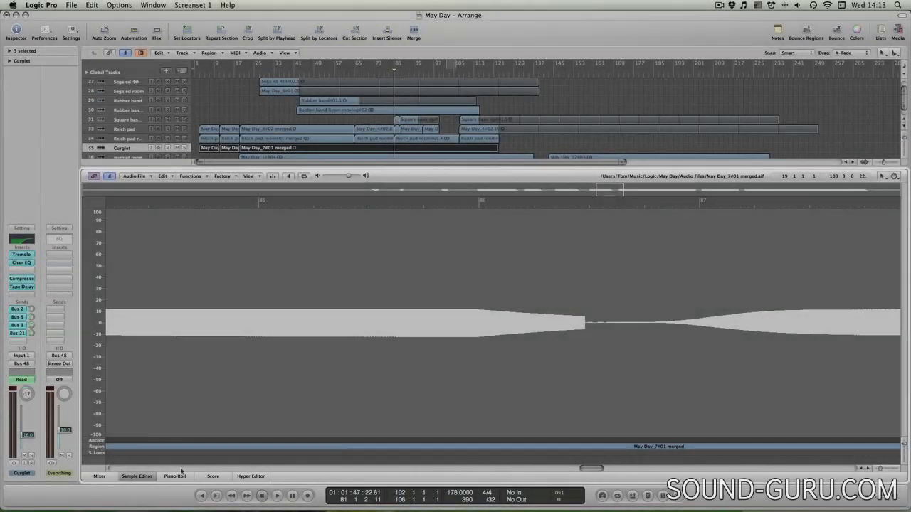
- Switch the lower editor to the Piano Roll and scroll horizontally through its empty note grid
left_click(178, 476)
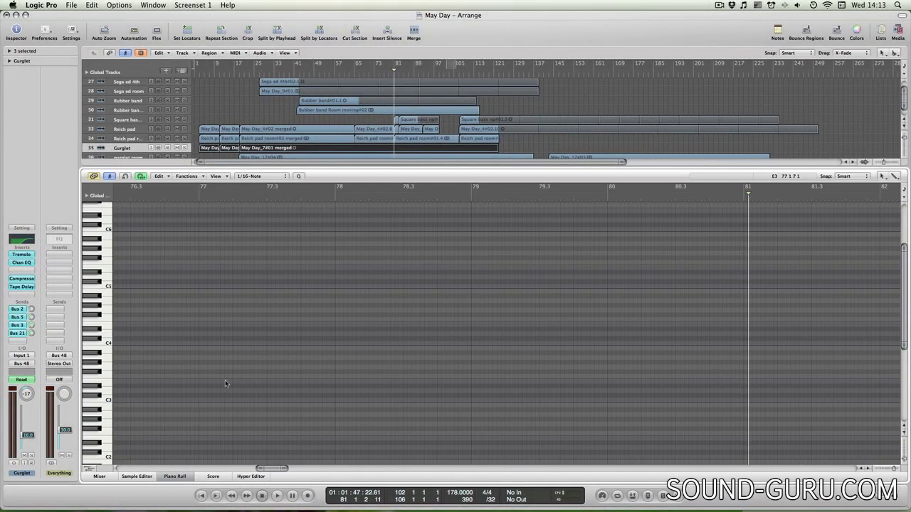
scroll(269, 359, "left", 5)
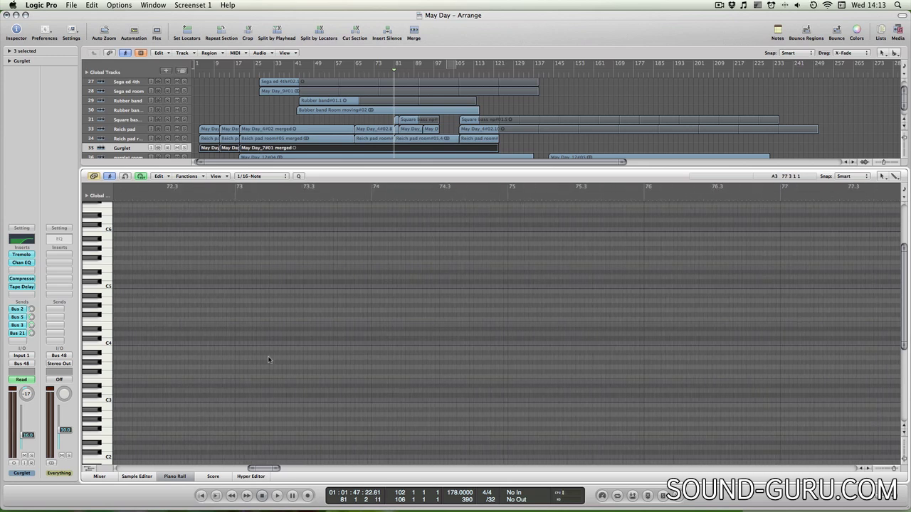
scroll(269, 359, "right", 3)
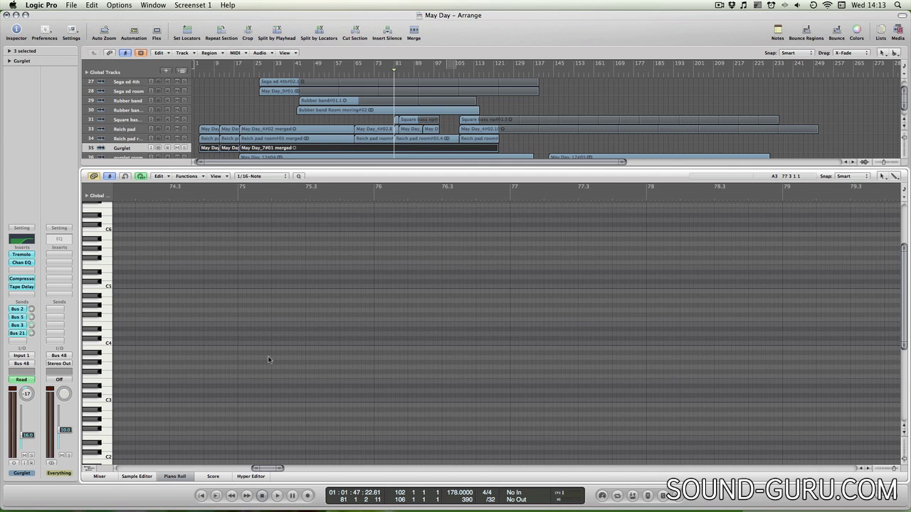
scroll(258, 348, "right", 1)
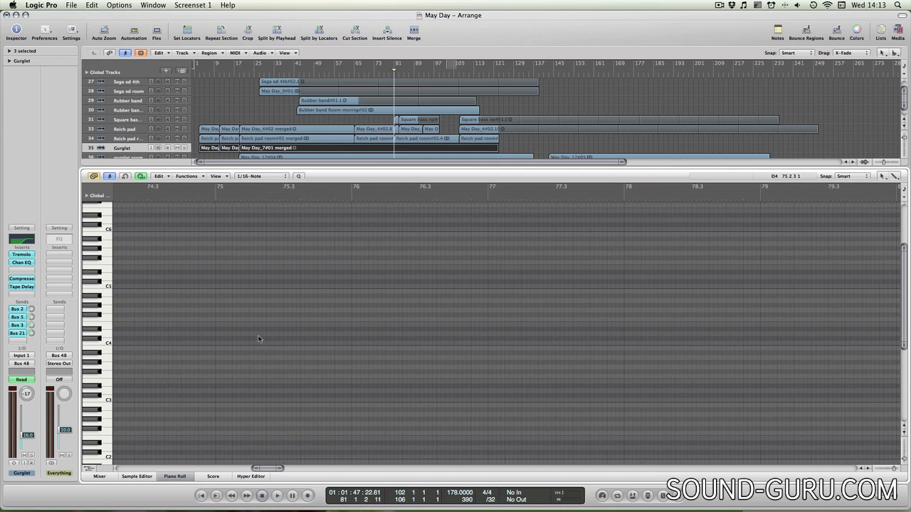
- Cycle the lower editor through Score, Hyper Editor and Piano Roll, ending on the Hyper Editor
left_click(211, 478)
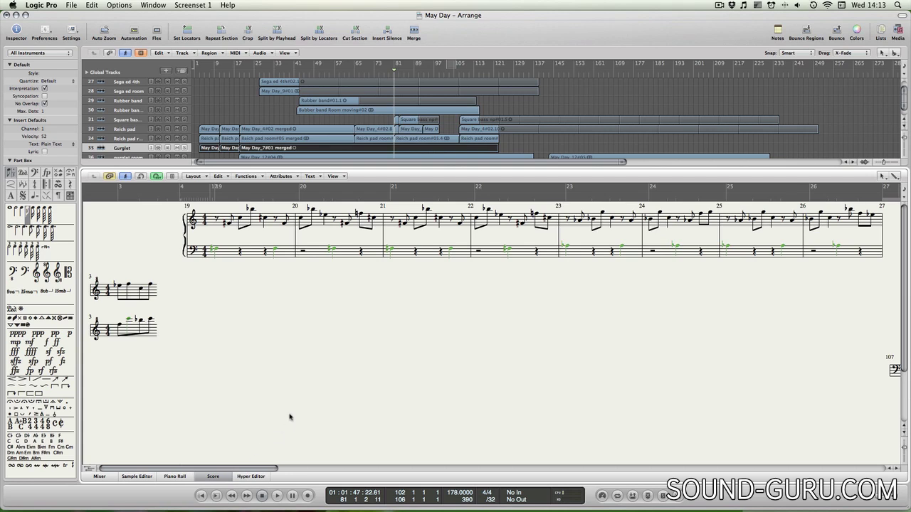
left_click(250, 477)
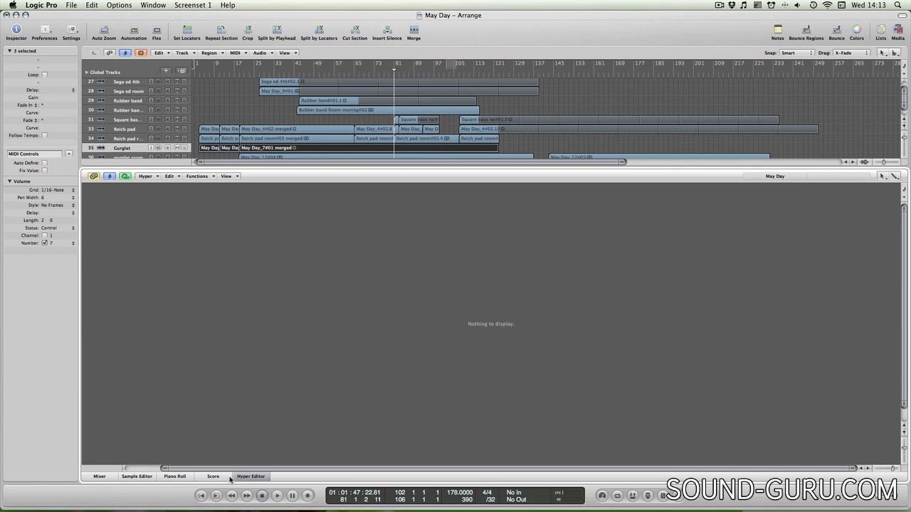
left_click(177, 481)
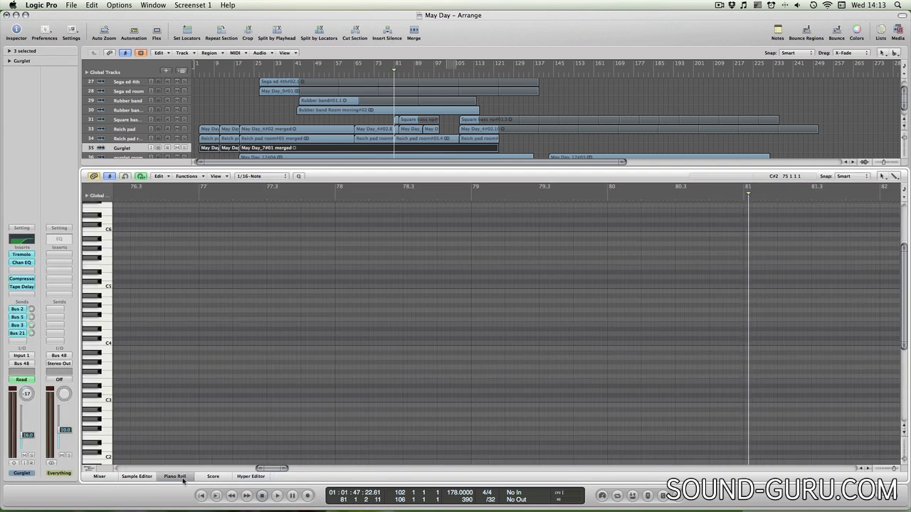
left_click(256, 477)
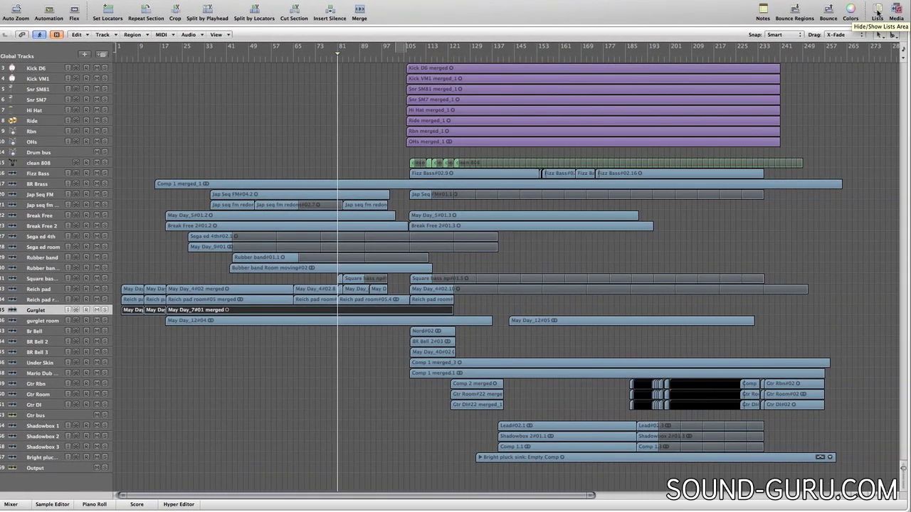
- Open the Lists area, glance at the Media Bin, then view the Tempo, Signature and empty Marker lists
left_click(878, 12)
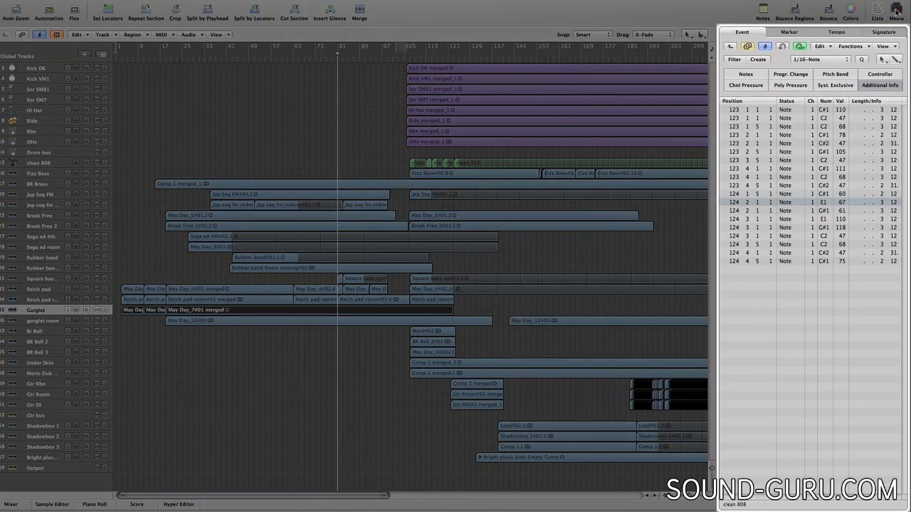
left_click(896, 13)
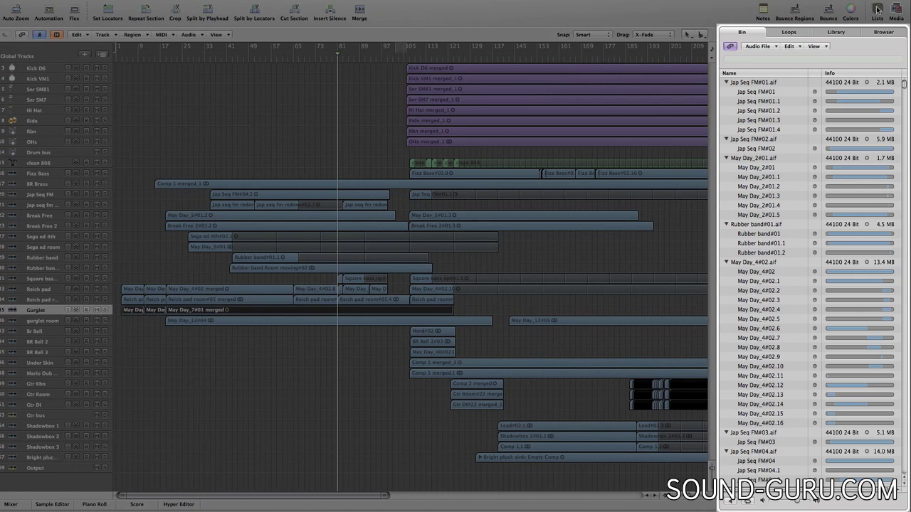
left_click(878, 10)
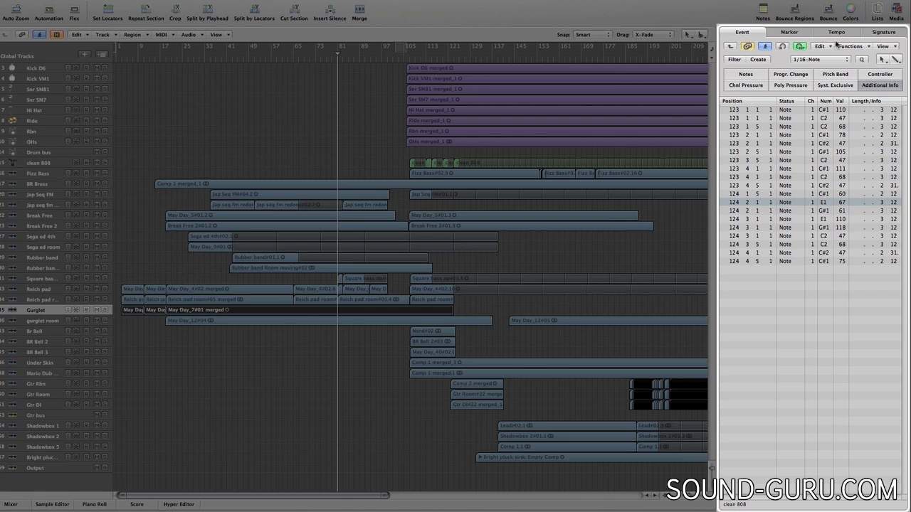
left_click(850, 35)
left_click(871, 34)
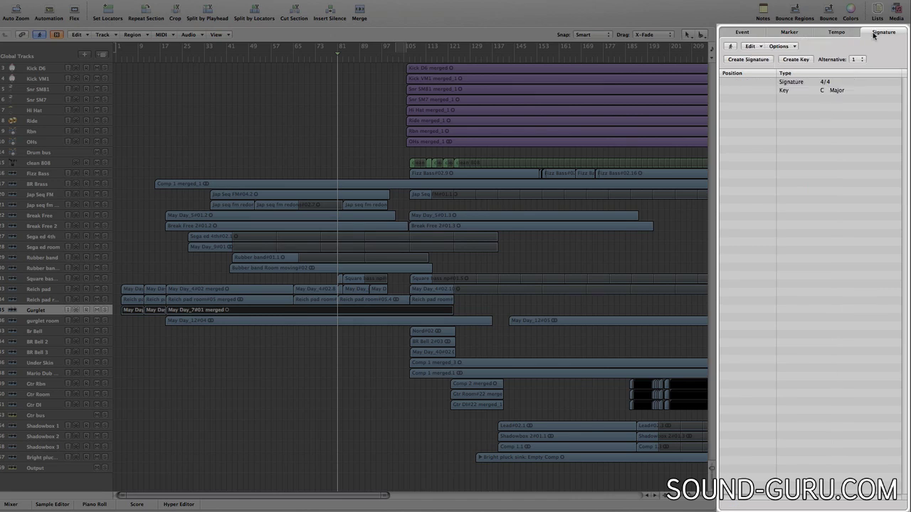
left_click(795, 35)
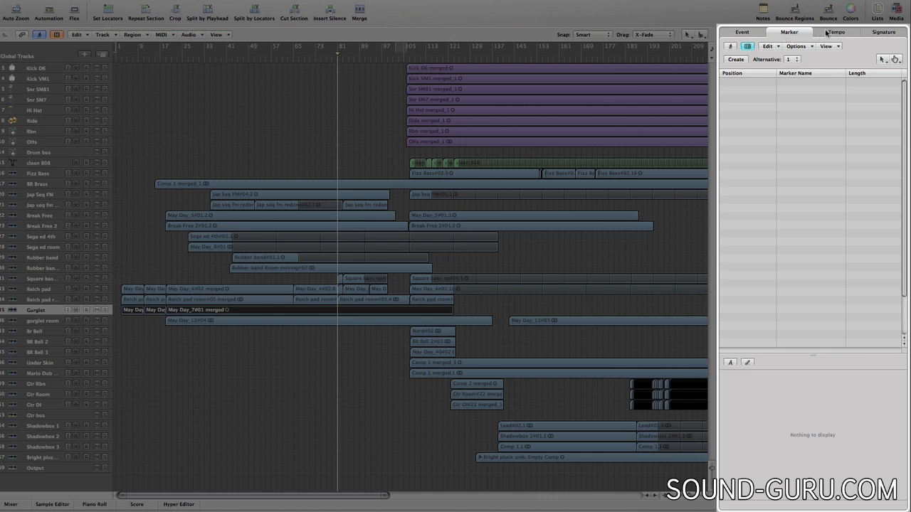
- Browse the Media Bin and Library, then filter the Loops browser by the World keyword
left_click(897, 10)
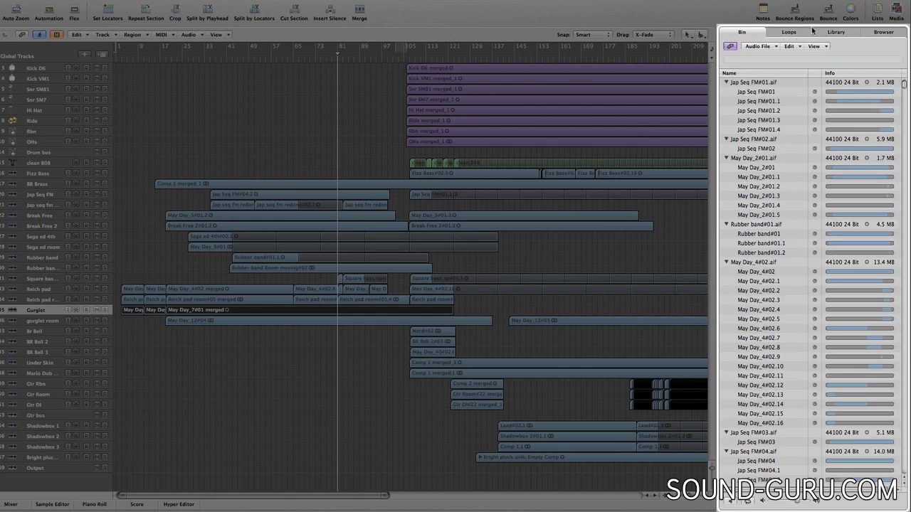
left_click(834, 32)
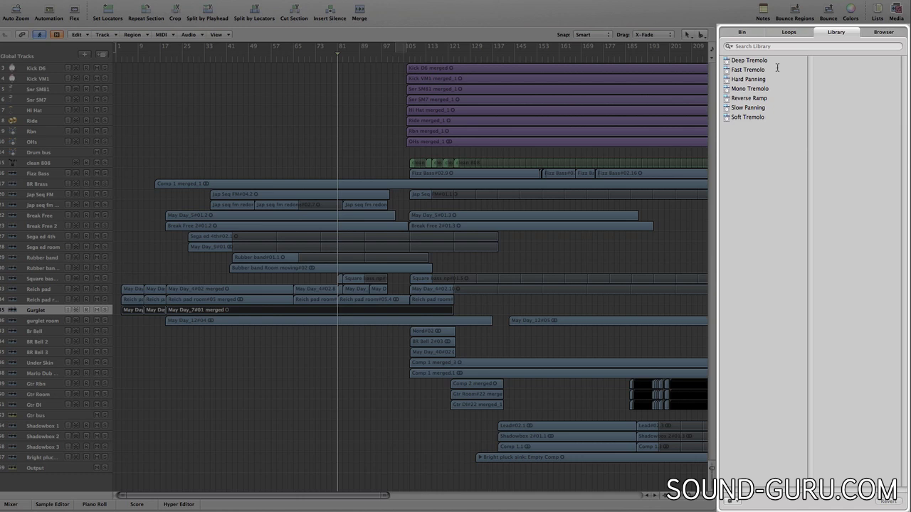
left_click(789, 32)
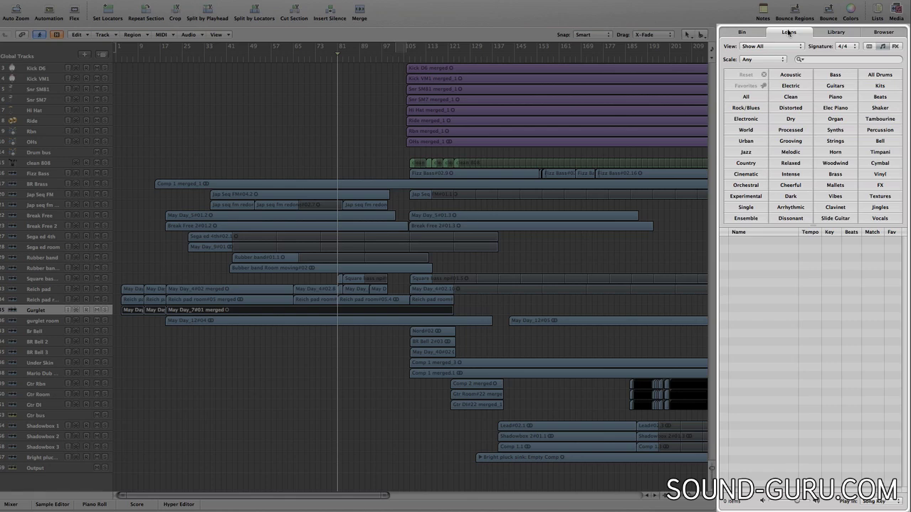
left_click(745, 130)
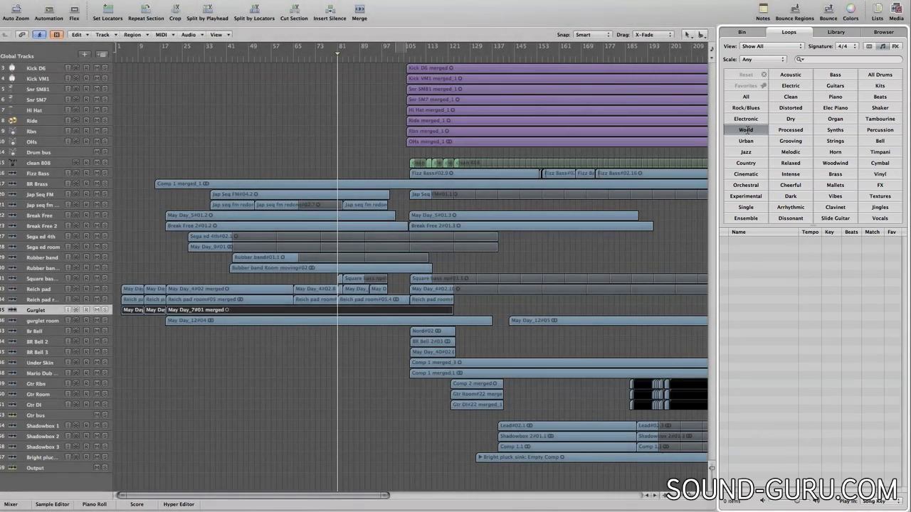
left_click(746, 130)
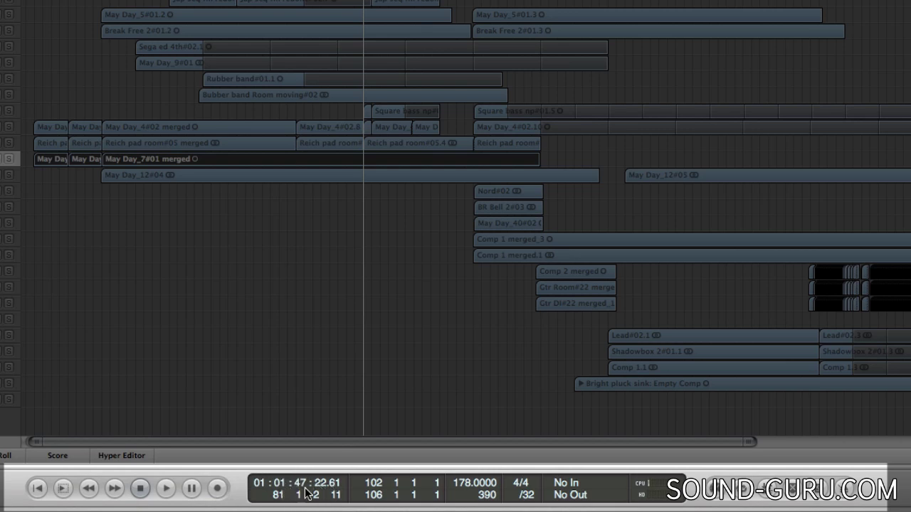
- Adjust the transport's bar position value and set a cycle range from bar 81 to bar 105
left_click_drag(277, 494, 295, 491)
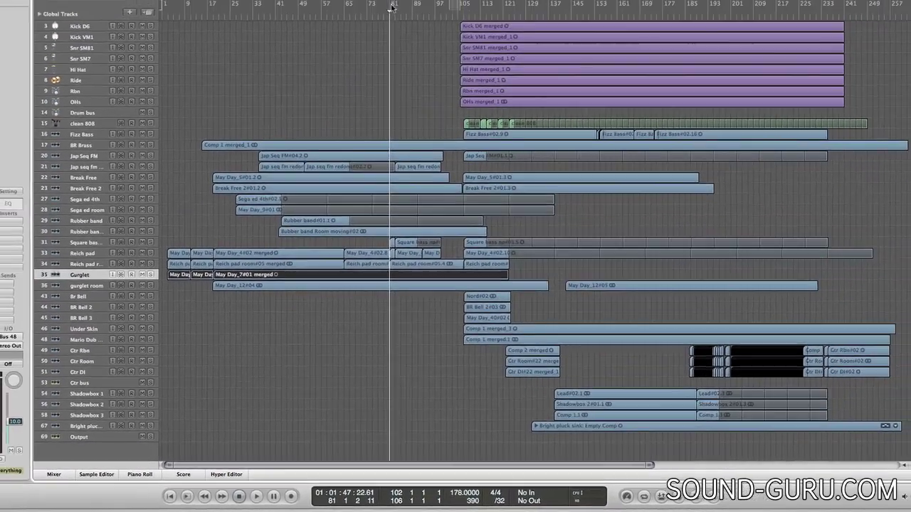
left_click_drag(392, 7, 455, 9)
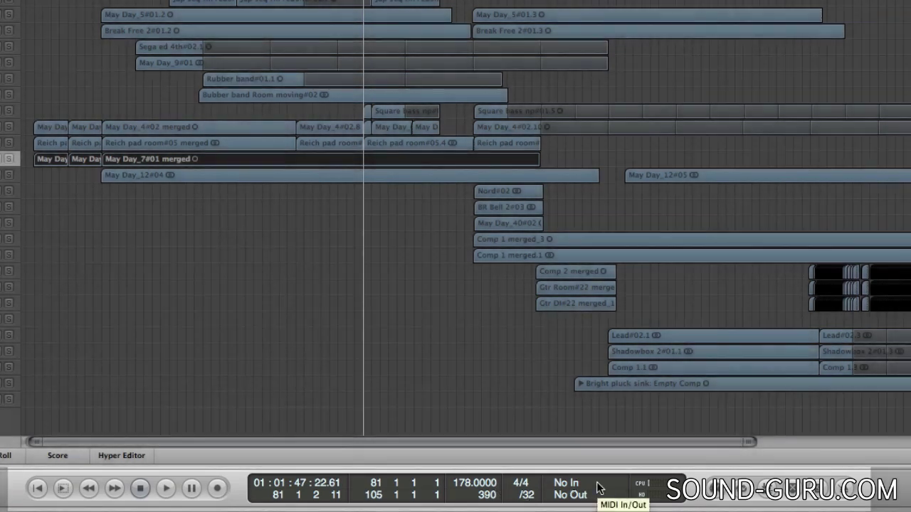
- Open Customize Transport Bar from the transport bar's context menu
right_click(598, 487)
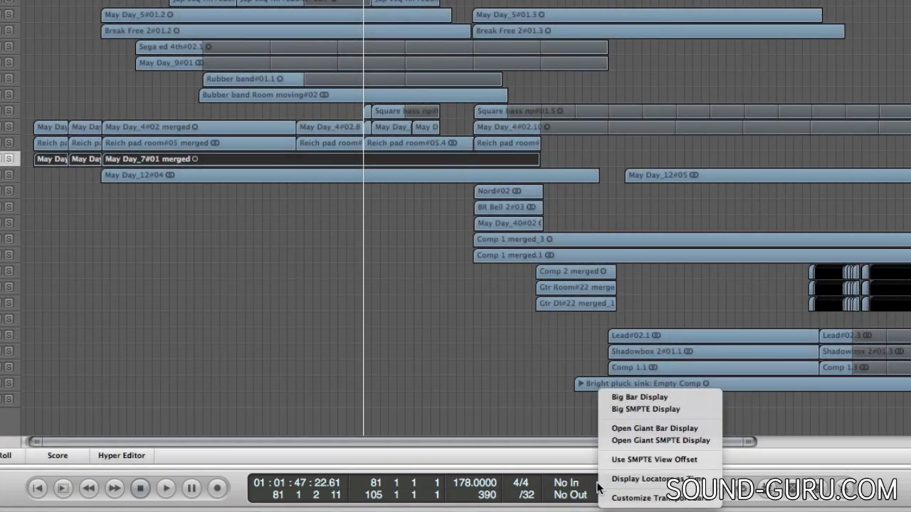
left_click(626, 499)
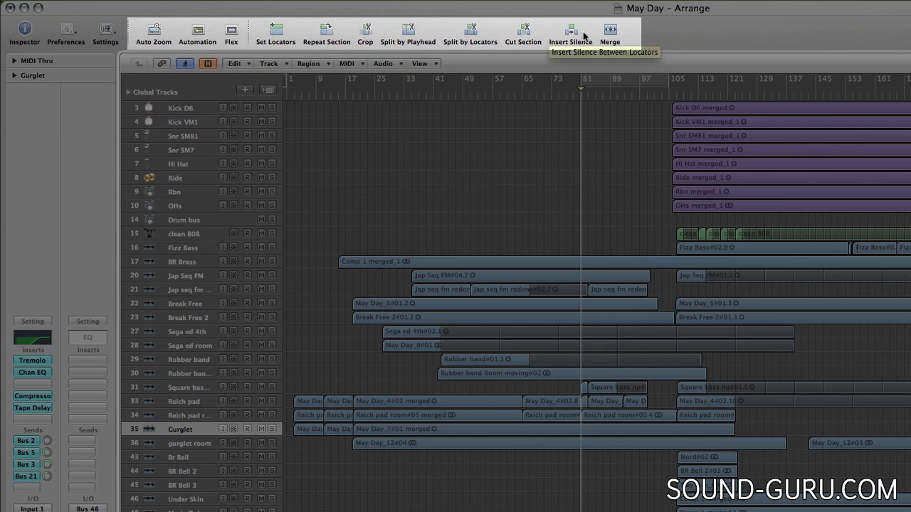
- Open Customize Toolbar from the toolbar's context menu, then dismiss it with Done, leaving the toolbar unchanged
right_click(648, 30)
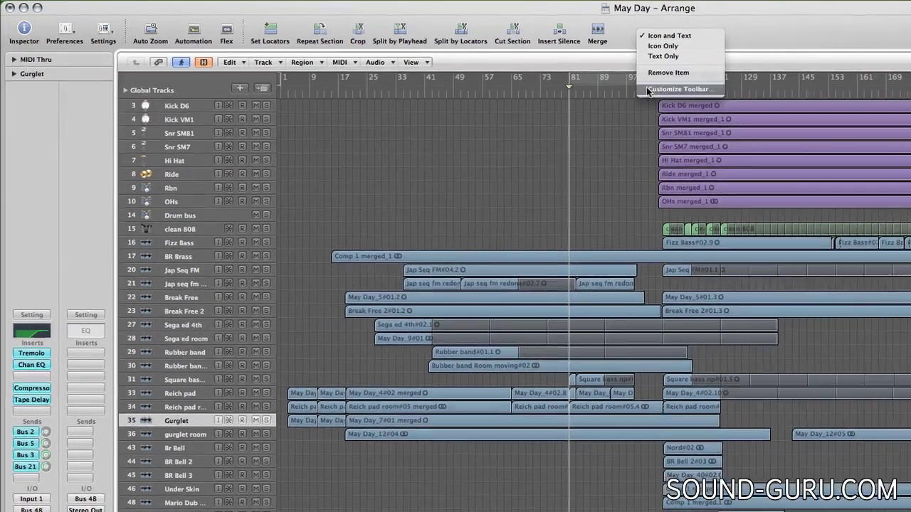
left_click(661, 92)
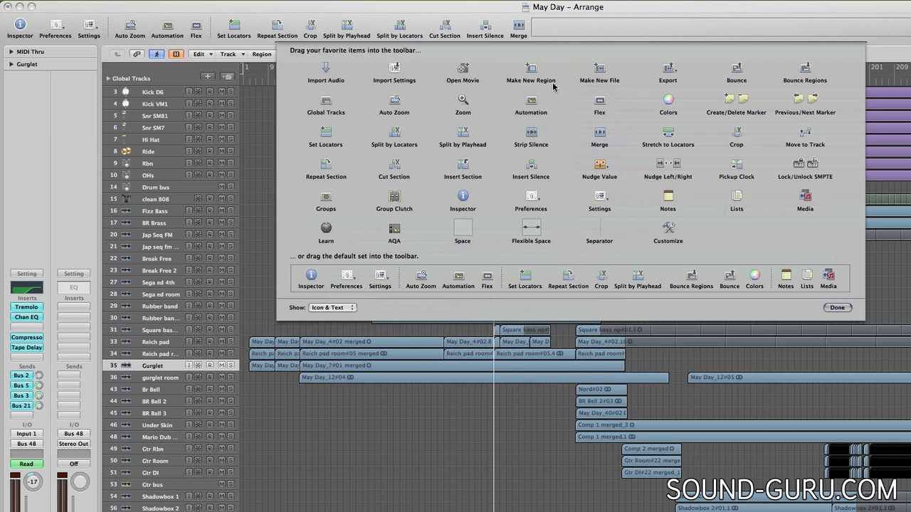
key("Return")
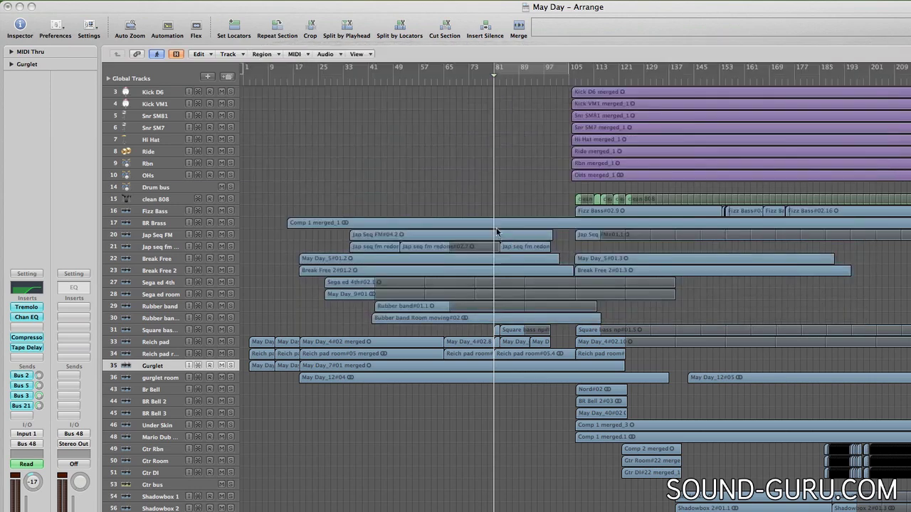